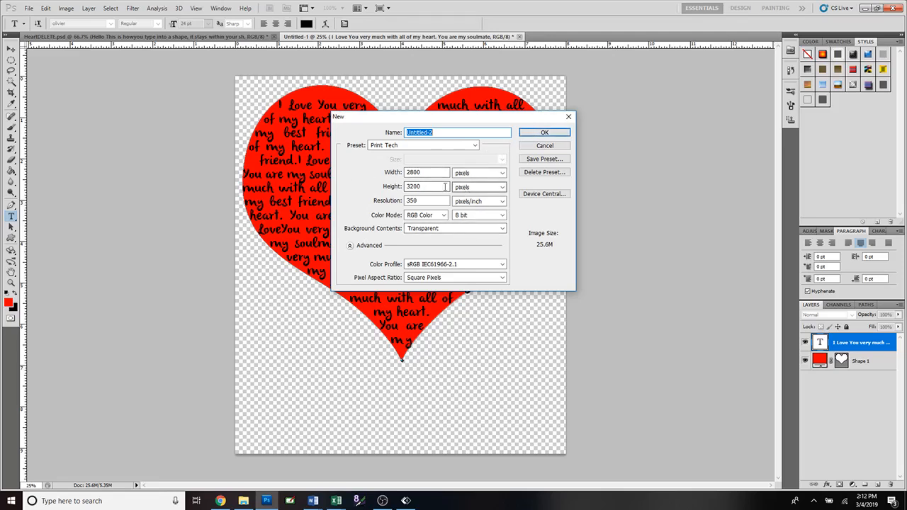
# Create a transparent 2800 × 3200 pixel RGB document at 350 pixels/inch and choose the Custom Shape tool
pyautogui.click(528, 132)
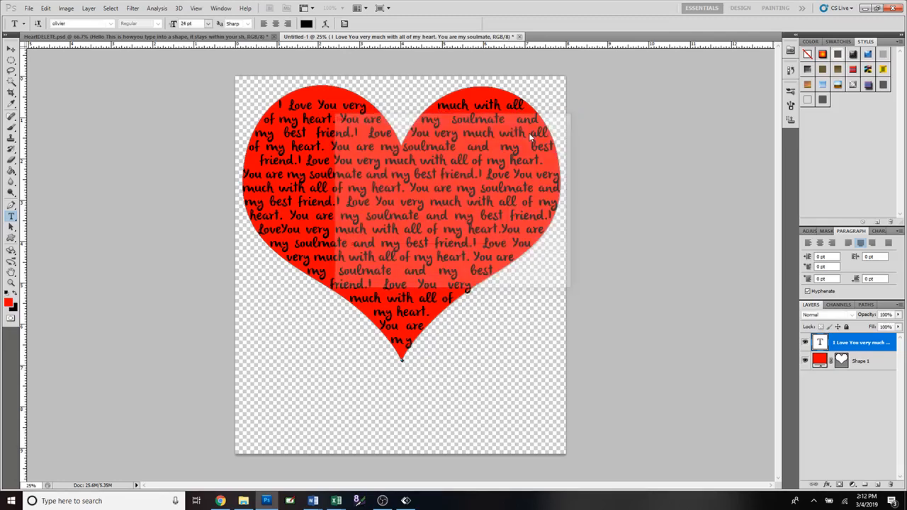
pyautogui.click(11, 239)
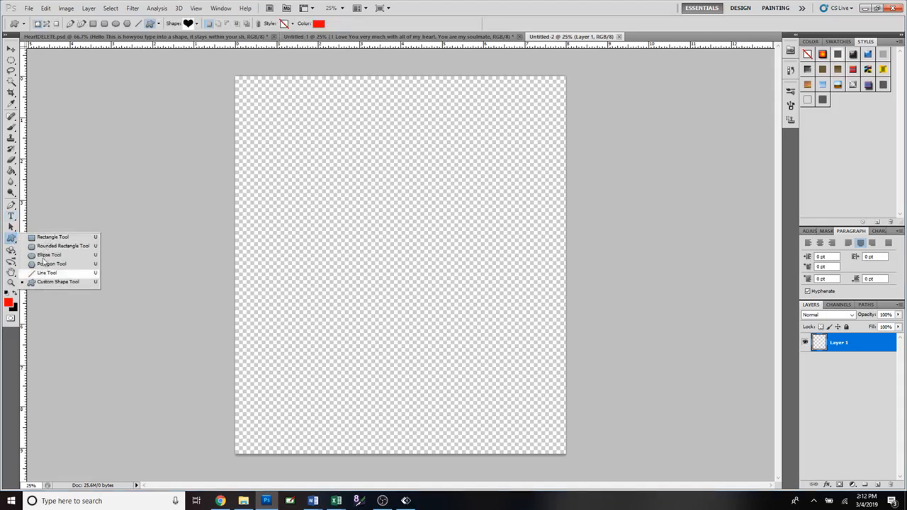
pyautogui.click(49, 238)
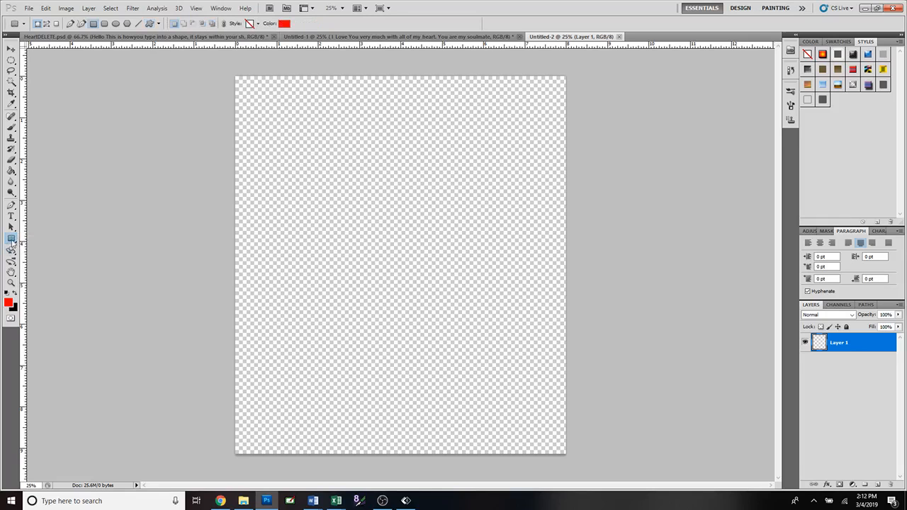
pyautogui.click(11, 240)
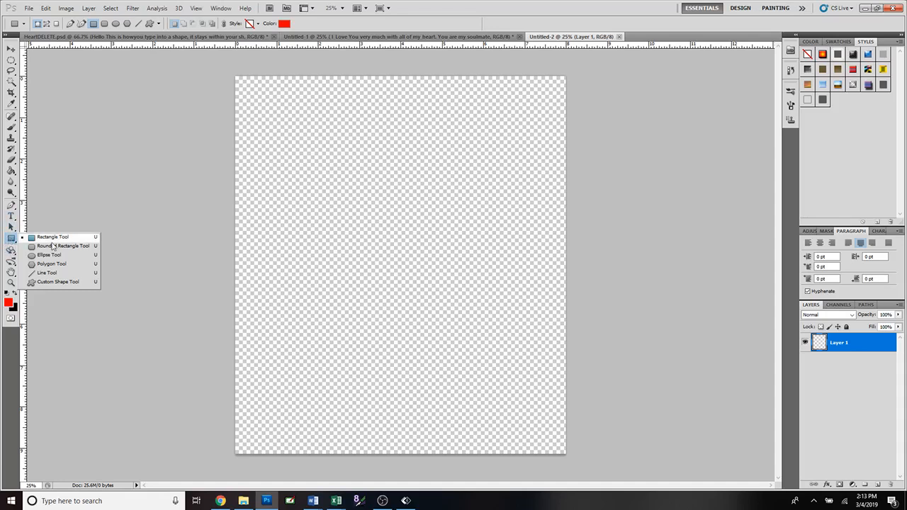
pyautogui.click(60, 283)
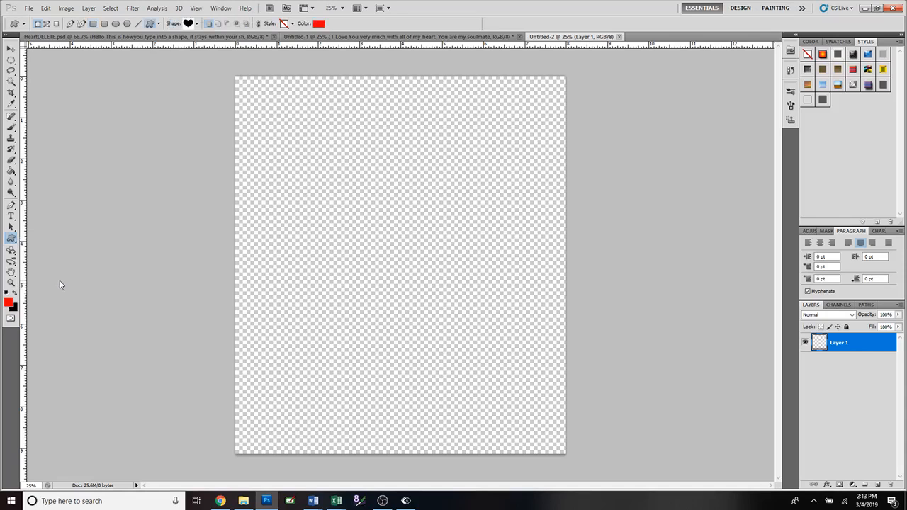
# Draw a large red heart from the custom shapes, spanning nearly the full width of the canvas's upper part
pyautogui.click(197, 24)
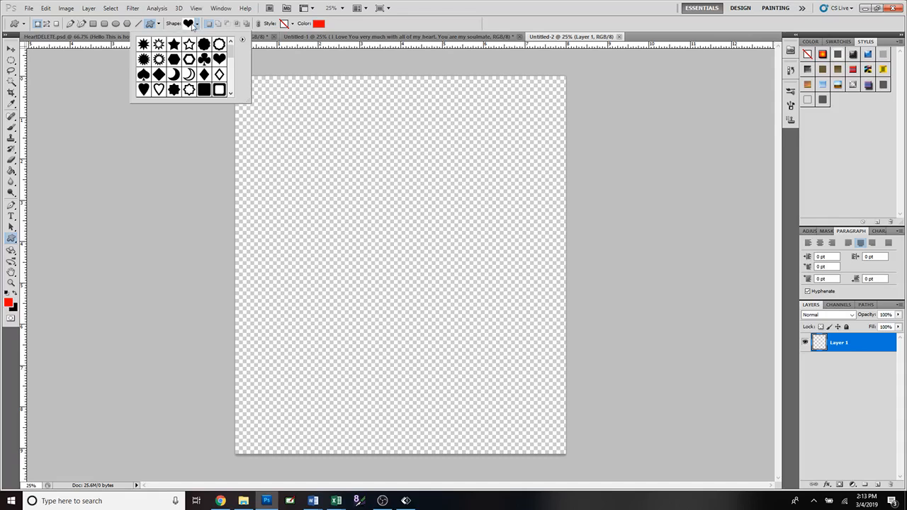
pyautogui.moveTo(231, 51)
pyautogui.mouseDown()
pyautogui.moveTo(230, 64)
pyautogui.moveTo(231, 47)
pyautogui.mouseUp()
pyautogui.click(242, 41)
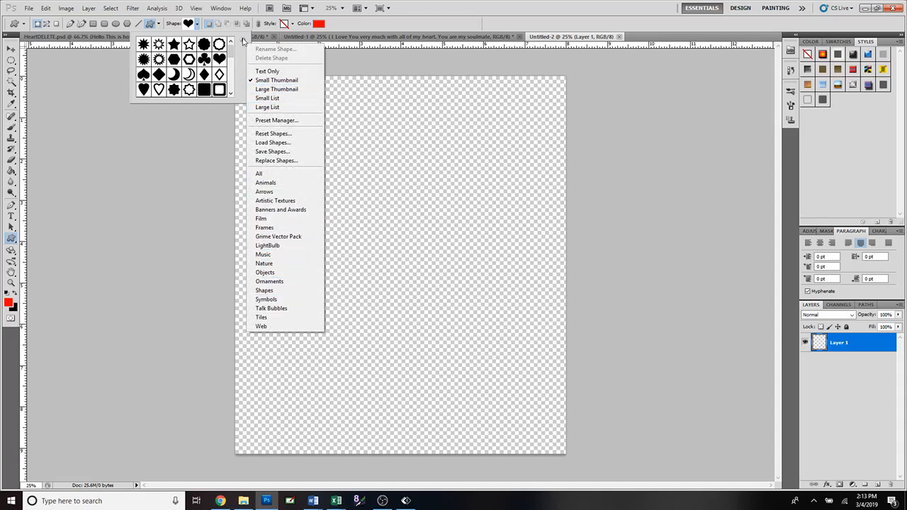
pyautogui.click(243, 41)
pyautogui.moveTo(232, 51)
pyautogui.mouseDown()
pyautogui.moveTo(233, 74)
pyautogui.moveTo(233, 48)
pyautogui.mouseUp()
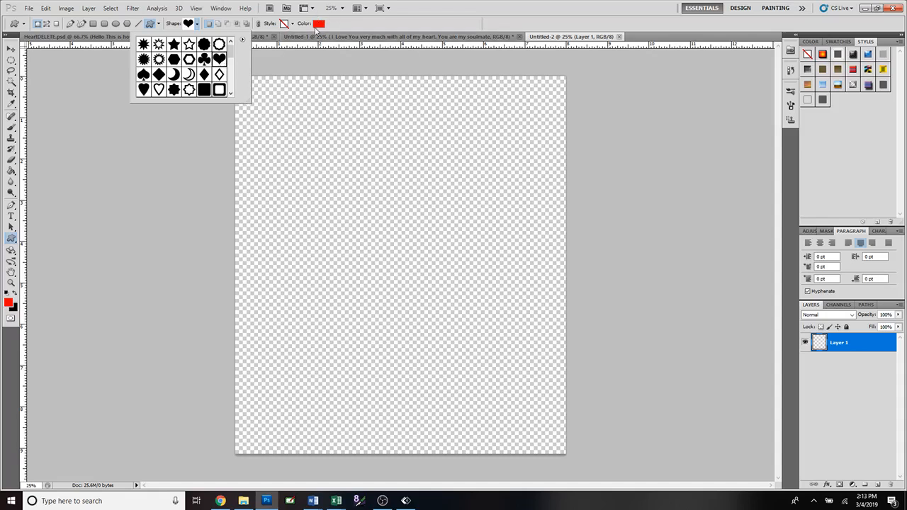
pyautogui.click(343, 30)
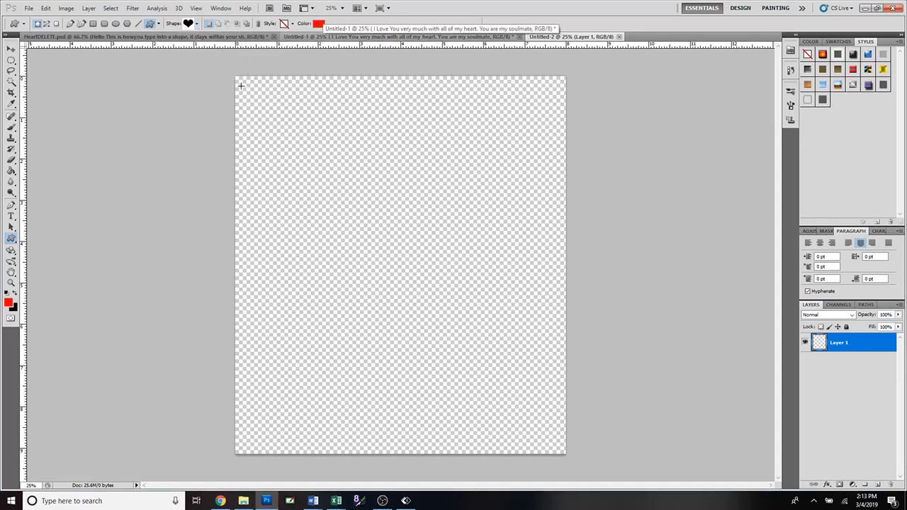
pyautogui.moveTo(240, 85); pyautogui.dragTo(561, 415)
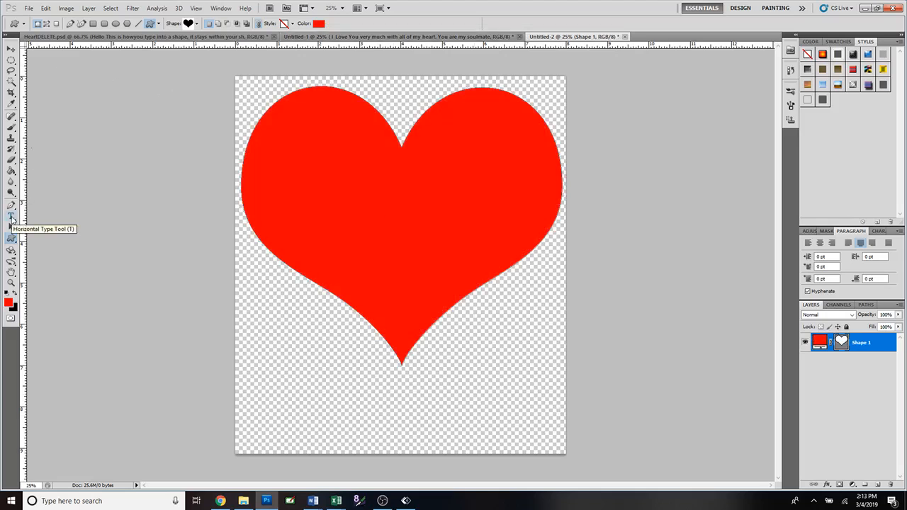
# Start a text area inside the heart shape and paste the copied love message repeatedly until it fills the heart
pyautogui.click(11, 217)
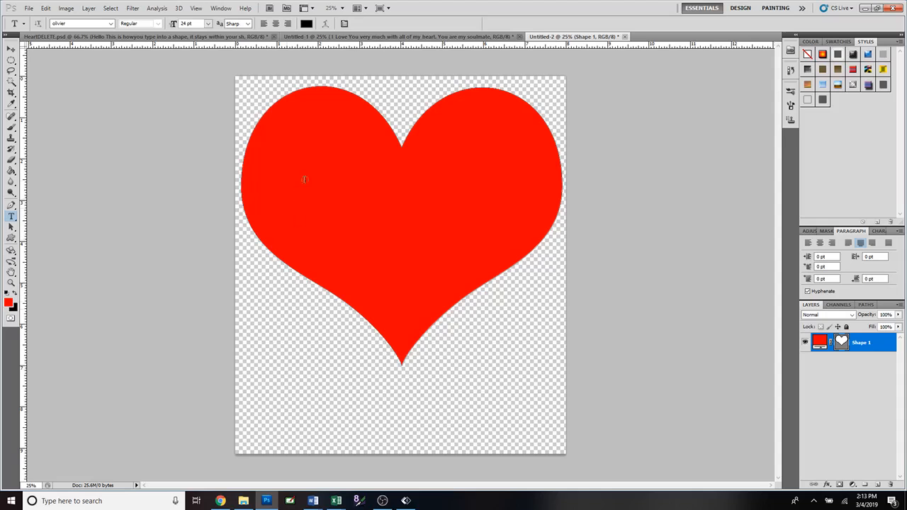
pyautogui.click(314, 89)
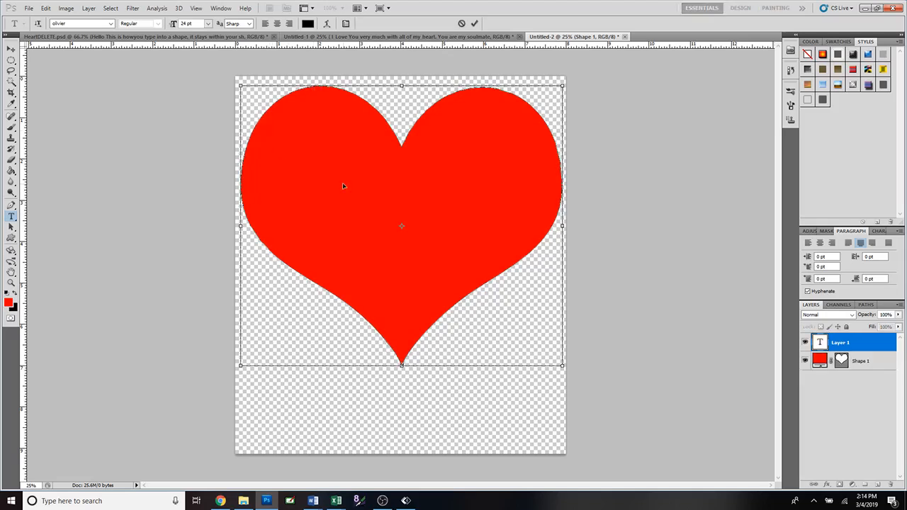
pyautogui.write('I Love You very much with all of my heart. You are my soulmate and my best friend.')
pyautogui.write('I Love You very much with all of my heart. You are my soulmate and my best friend.')
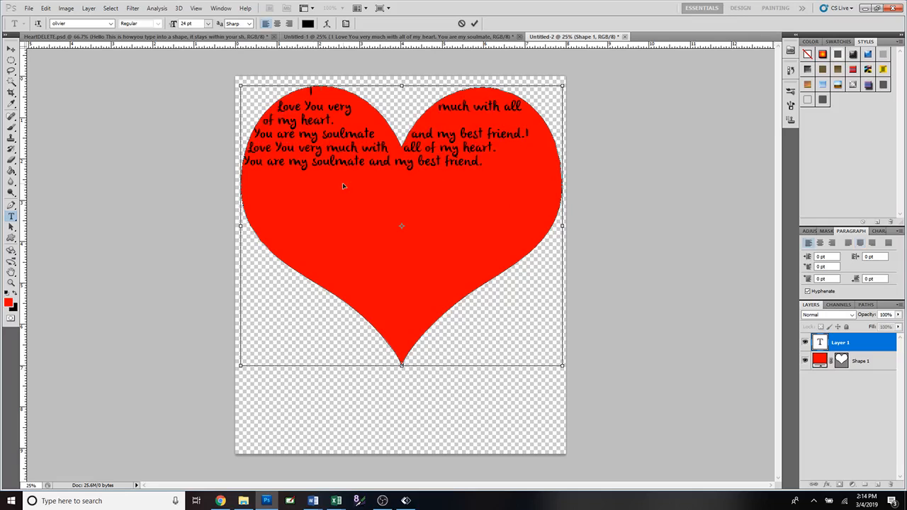
pyautogui.write('I Love You very much with all of my heart. You are my soulmate and my best friend.')
pyautogui.write('I Love You very much with all of my heart. You are my soulmate and my best friend.')
pyautogui.write('I Love You very much with all of my heart. You are my soulmate and my best friend.')
pyautogui.write('I Love You very much with all of my heart. You are my soulmate and my best friend.')
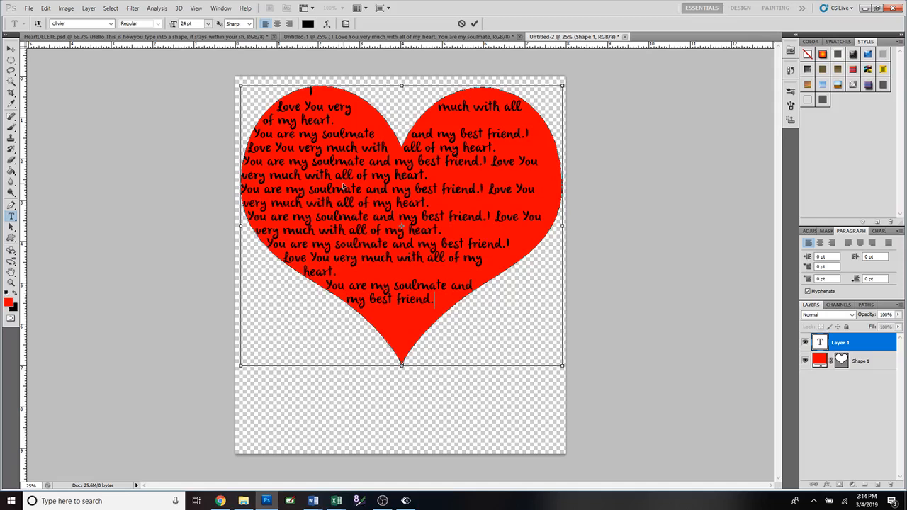
pyautogui.write('I Love You very much with all of my heart. You are my soulmate and my best friend.')
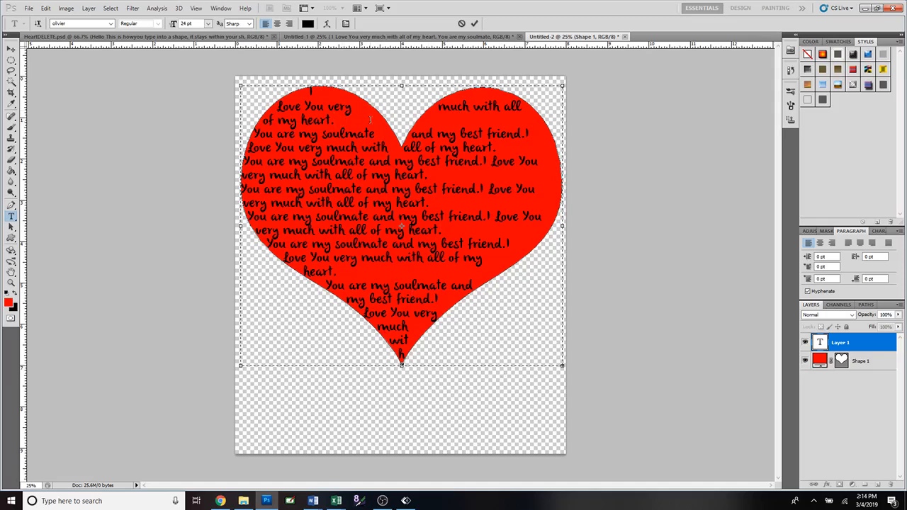
# Remove the line breaks before each "You are my soulmate" so the sentences run on continuously, and commit the text
pyautogui.press('Delete')
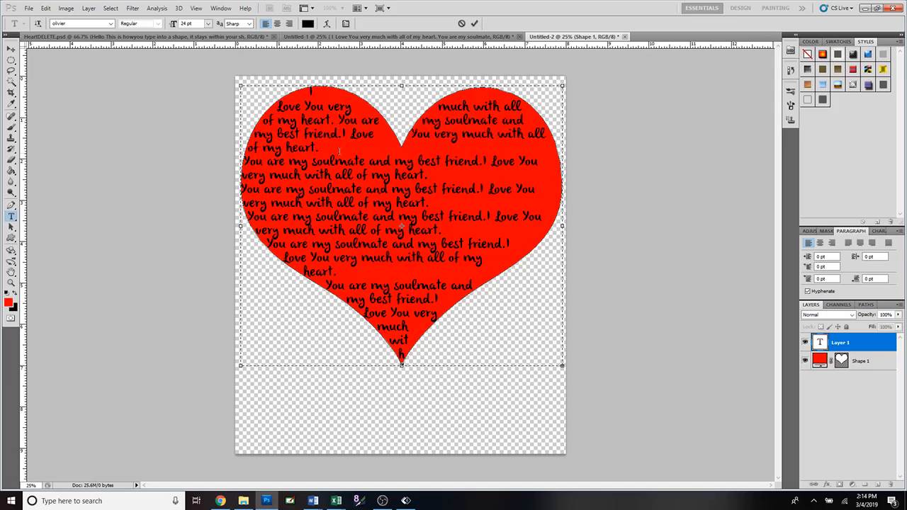
pyautogui.press('Delete')
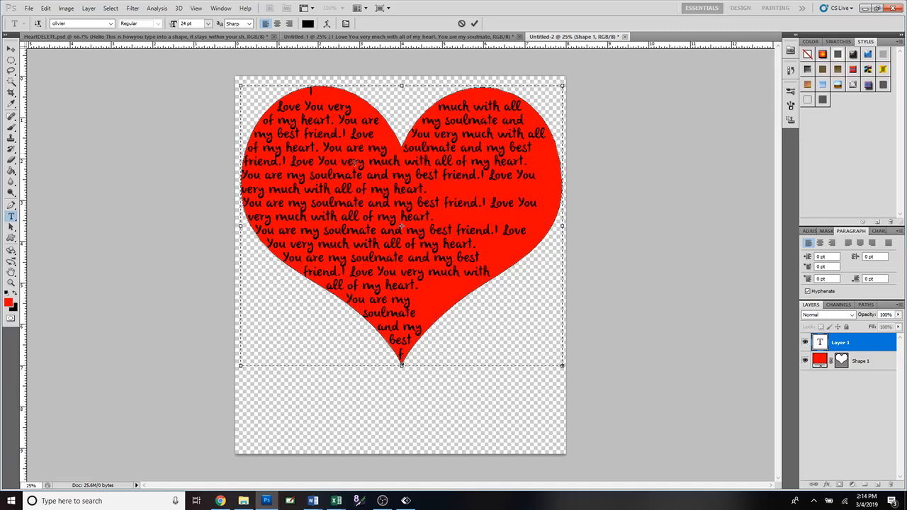
pyautogui.click(456, 187)
pyautogui.press('Delete')
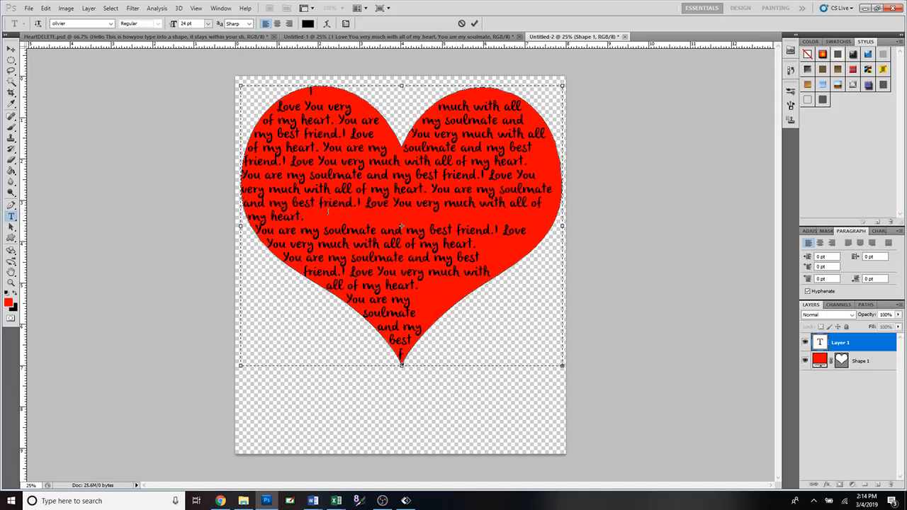
pyautogui.press('Delete')
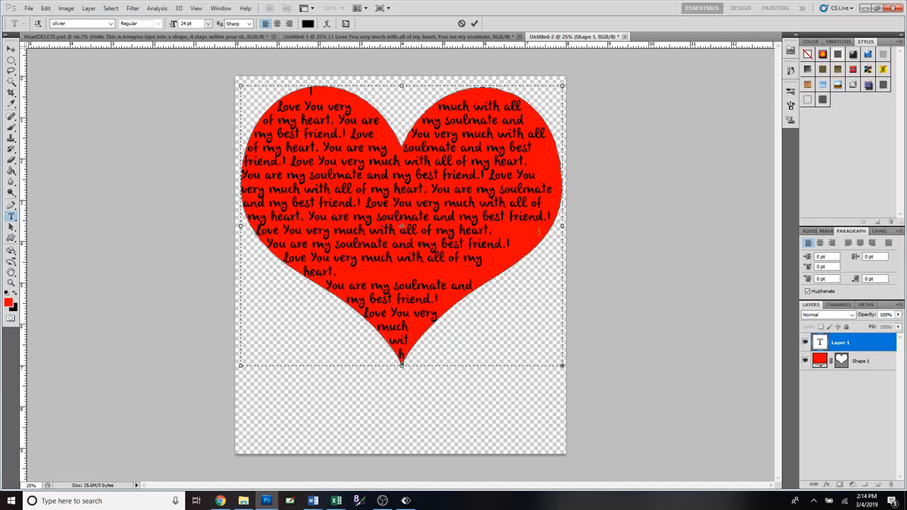
pyautogui.click(511, 227)
pyautogui.press('Delete')
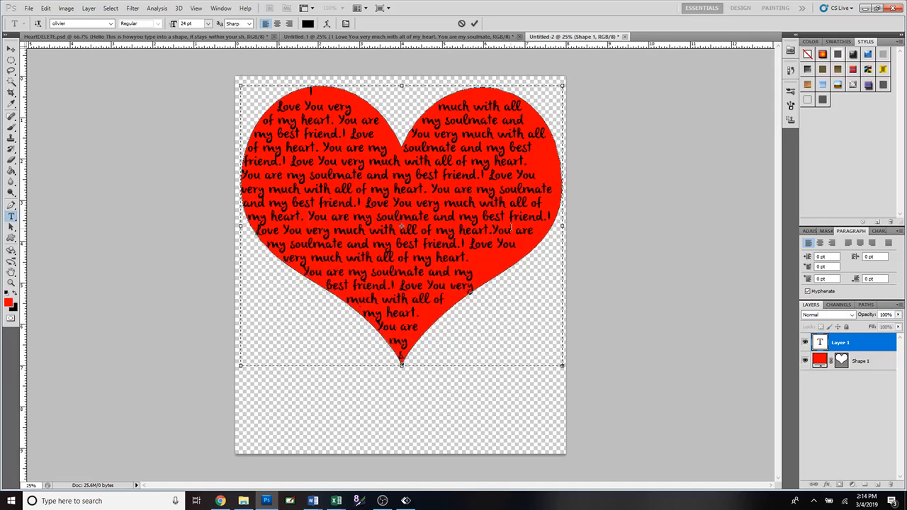
pyautogui.press('Delete')
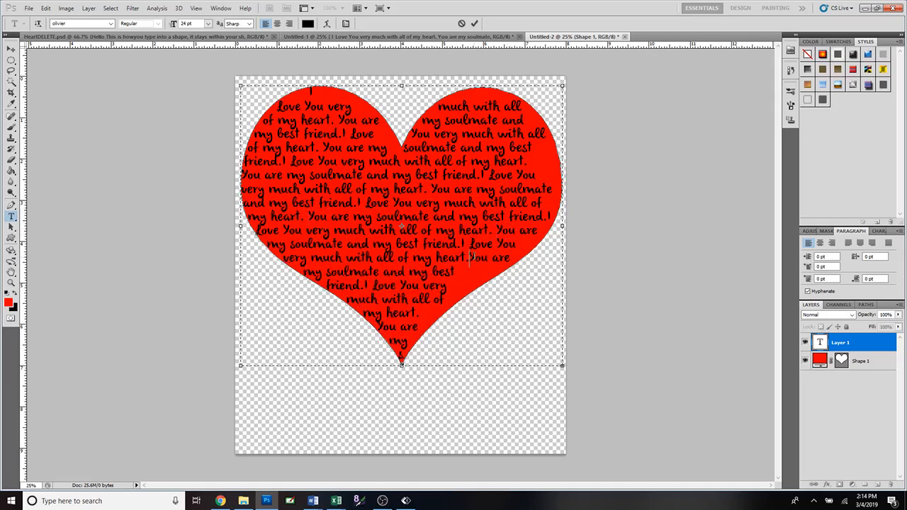
pyautogui.press('Delete')
pyautogui.click(475, 24)
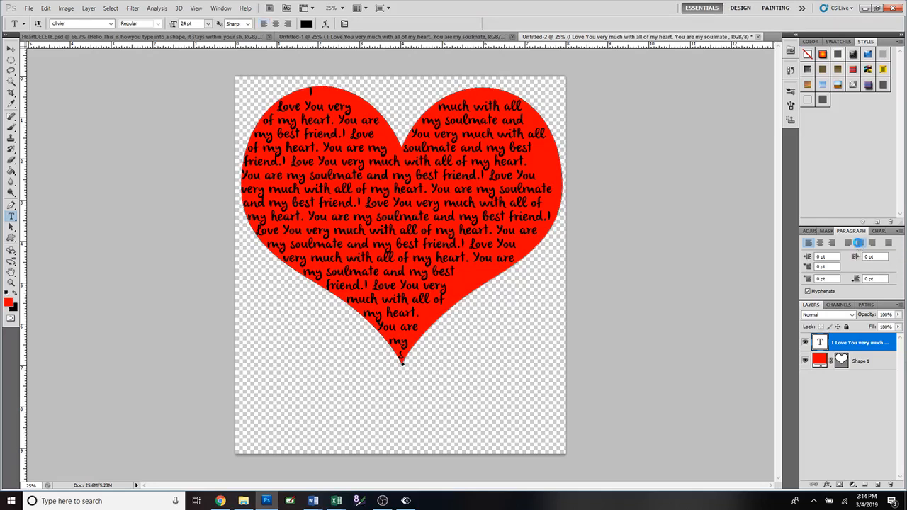
# Justify the heart text with the last line centered, adjust the text at the heart's tip and opening, and commit it
pyautogui.click(859, 242)
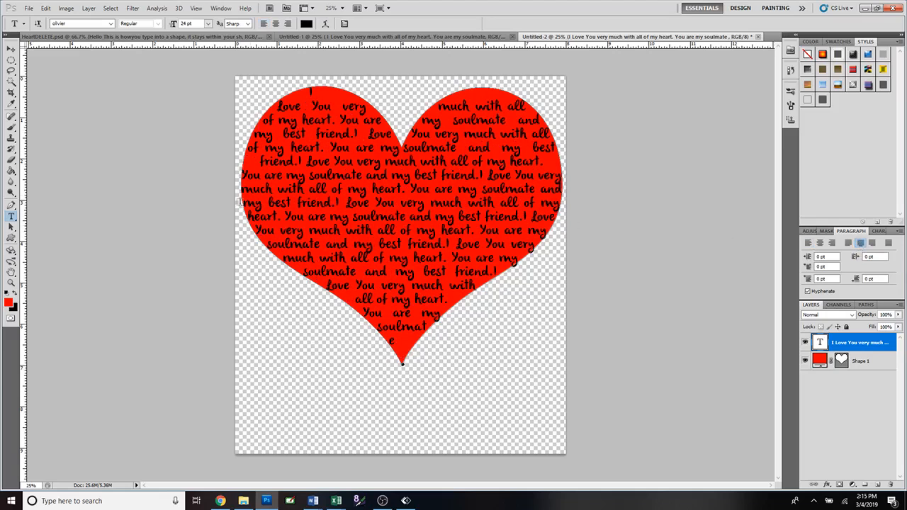
pyautogui.click(404, 339)
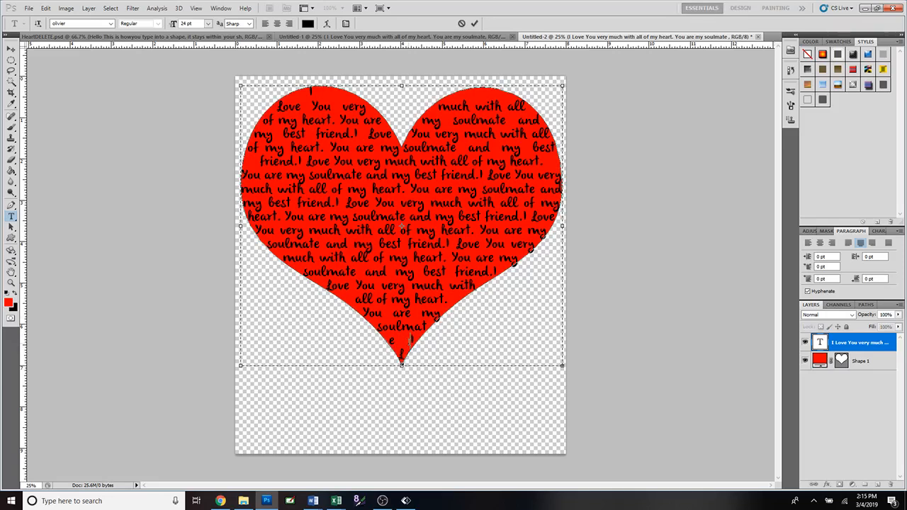
pyautogui.press('BackSpace')
pyautogui.press('Return')
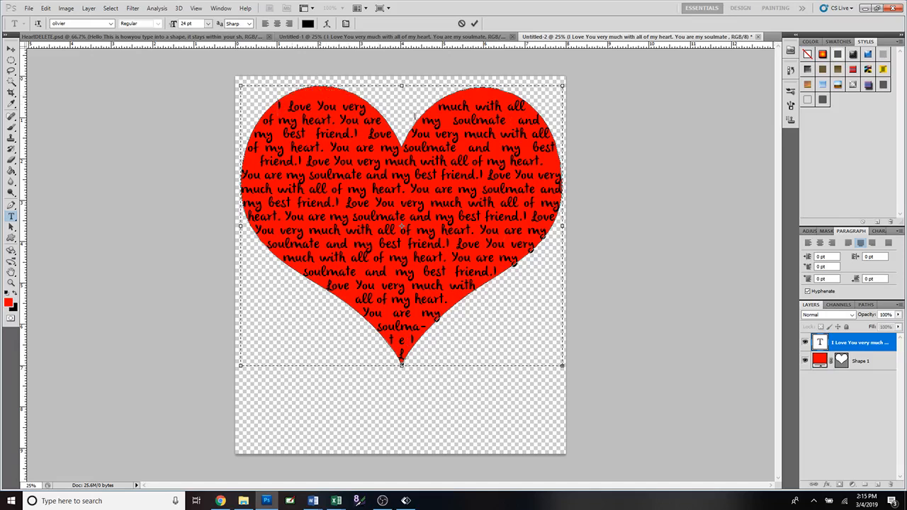
pyautogui.click(474, 24)
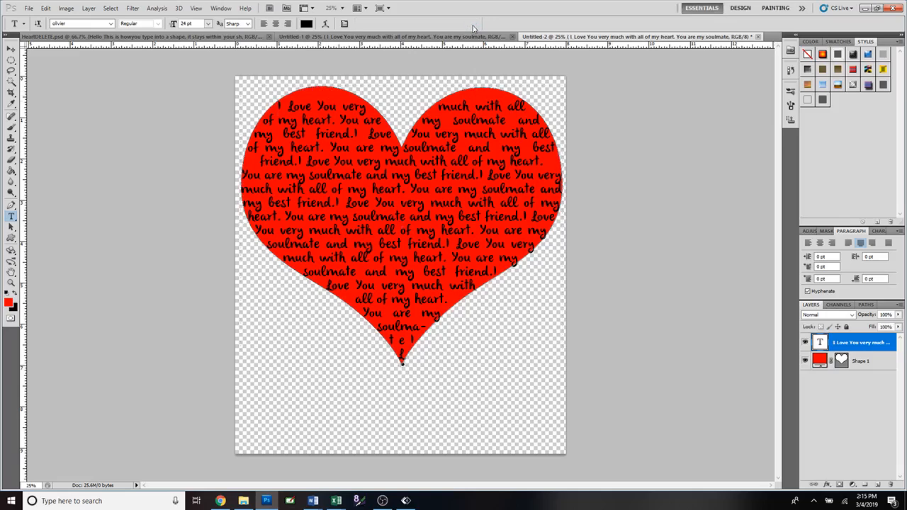
# Hide the red heart shape layer and rasterize the text layer
pyautogui.click(804, 361)
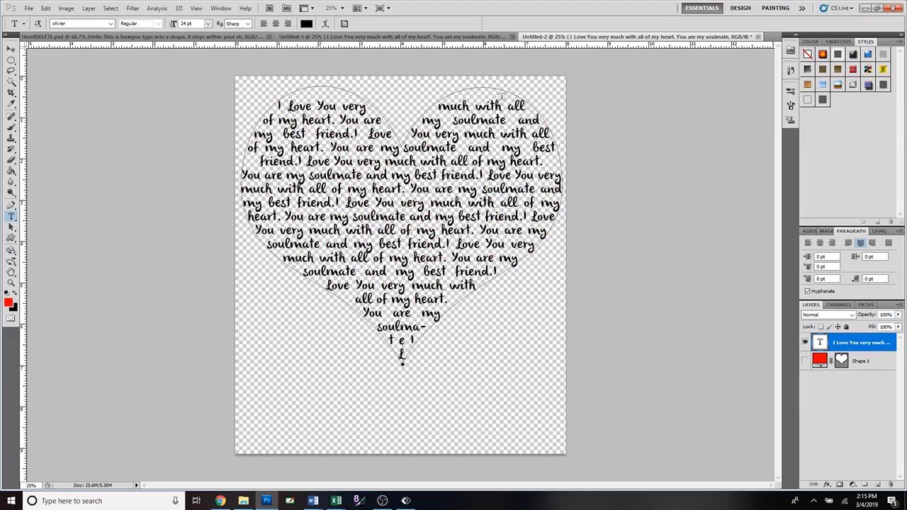
pyautogui.rightClick(862, 345)
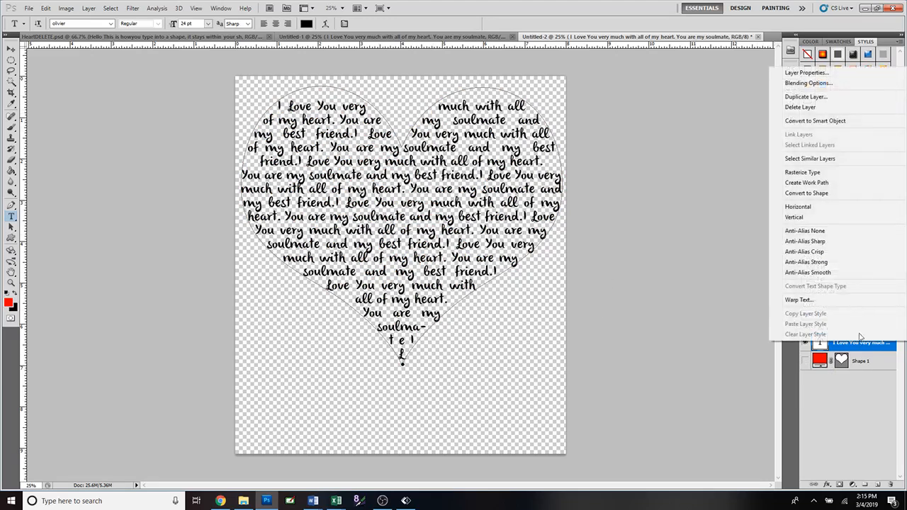
pyautogui.click(831, 176)
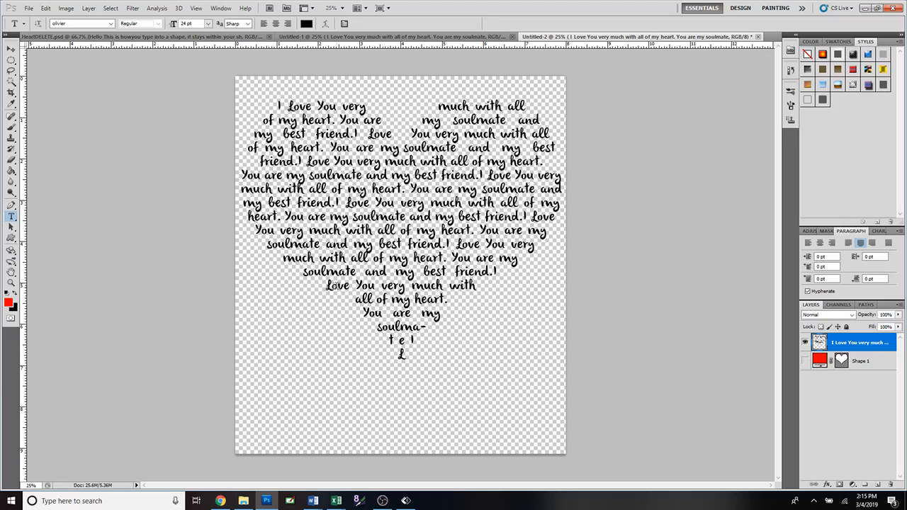
# Try setting the leading to 48 pt for the rasterized text
pyautogui.click(877, 231)
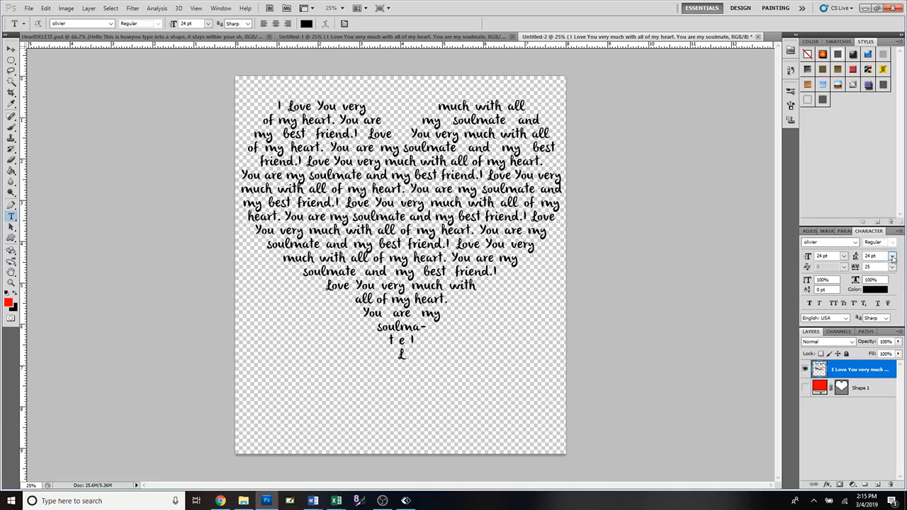
pyautogui.click(892, 258)
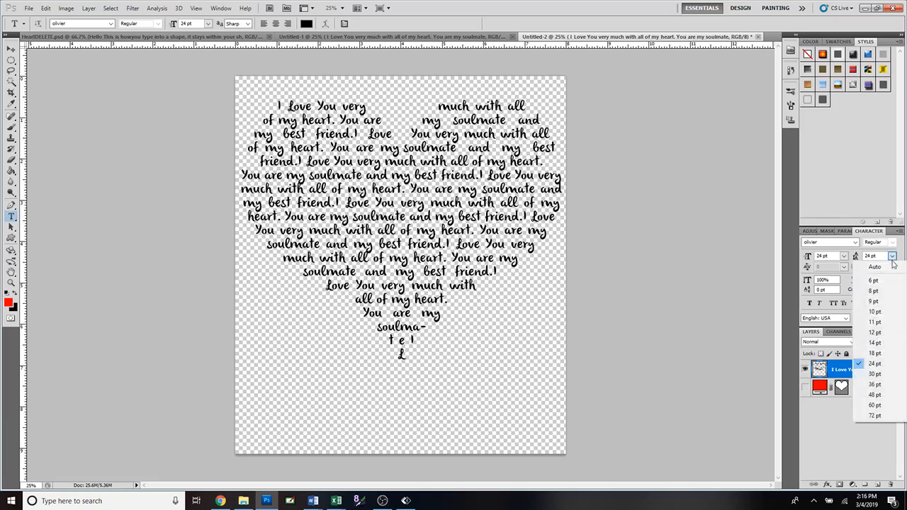
pyautogui.click(878, 395)
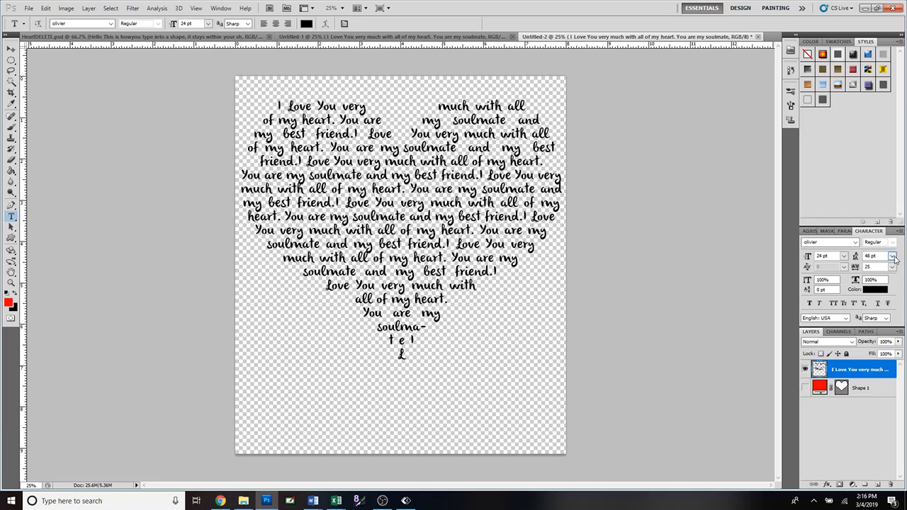
pyautogui.click(894, 259)
pyautogui.click(901, 256)
# Undo the rasterizing, text and heart shape edits back to the document's blank layer
pyautogui.hotkey('ctrl', 'alt', 'z')
pyautogui.hotkey('ctrl', 'alt', 'z')
pyautogui.hotkey('ctrl', 'alt', 'z')
pyautogui.hotkey('ctrl', 'alt', 'z')
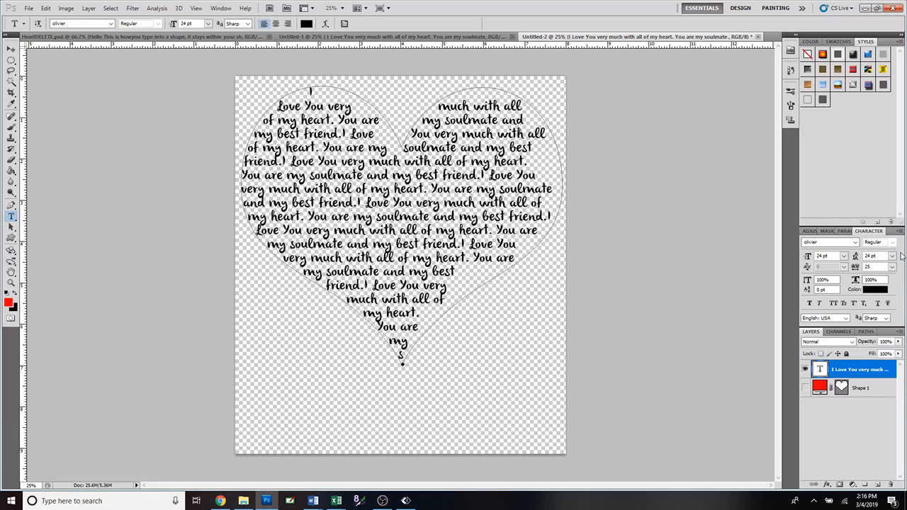
pyautogui.hotkey('ctrl', 'alt', 'z')
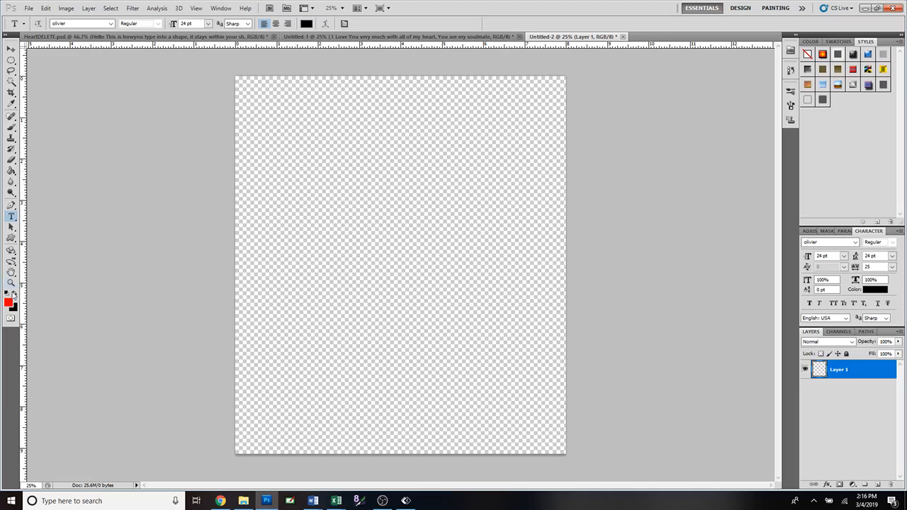
# Draw a large red heart shape across the canvas, paste the copied love message inside it, and commit the text
pyautogui.click(11, 239)
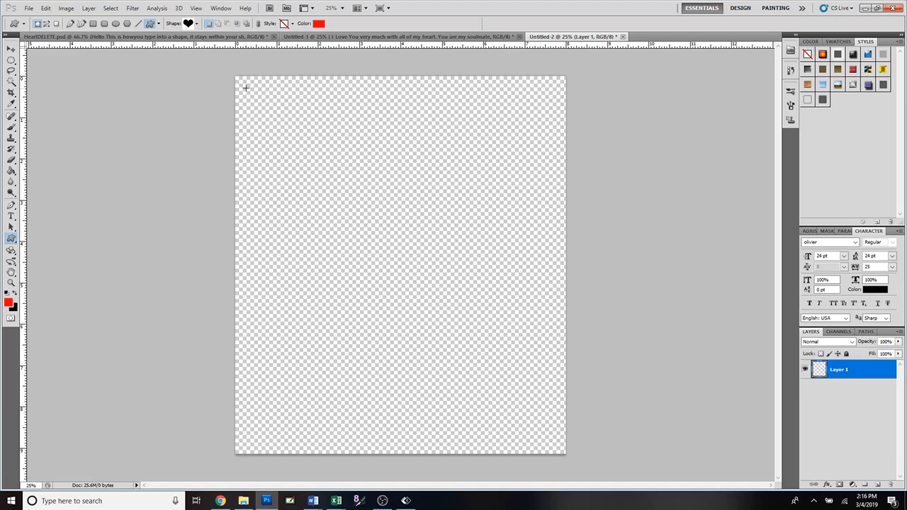
pyautogui.moveTo(245, 87); pyautogui.dragTo(557, 403)
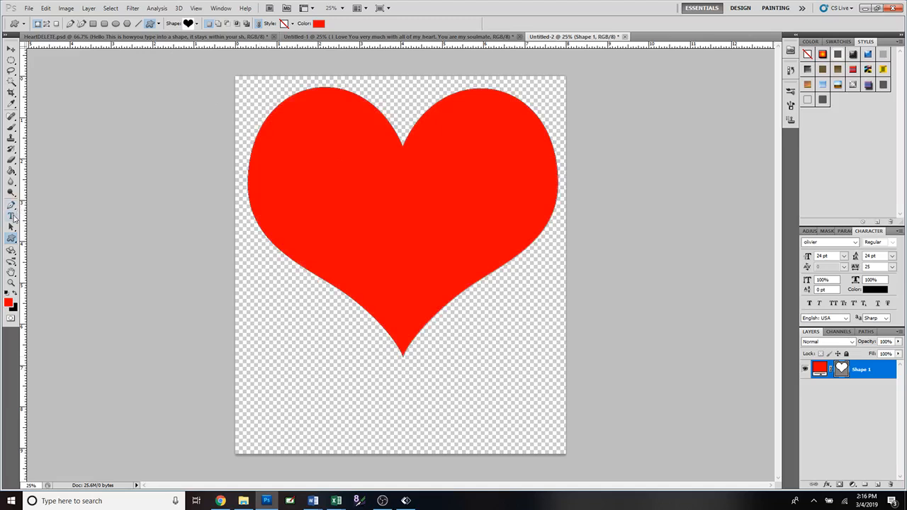
pyautogui.click(12, 216)
pyautogui.click(308, 115)
pyautogui.write('I Love You very much with all of my heart. You are my soulmate and my best friend. I Love You very much with all of my heart. You are my soulmate and my best friend. I Love You very much with all of my heart. You are my soulmate and my best friend. I Love You very much with all of my heart. You are my soulmate and my best friend.')
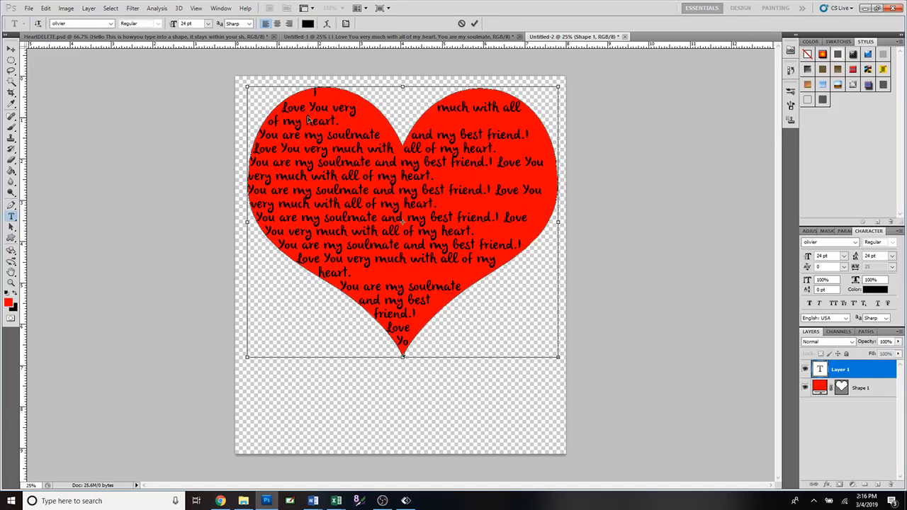
pyautogui.click(474, 25)
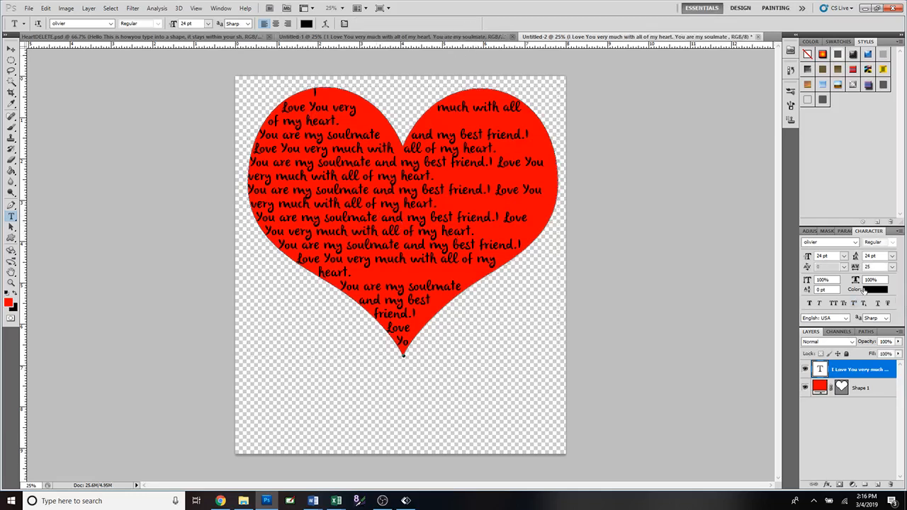
pyautogui.click(892, 256)
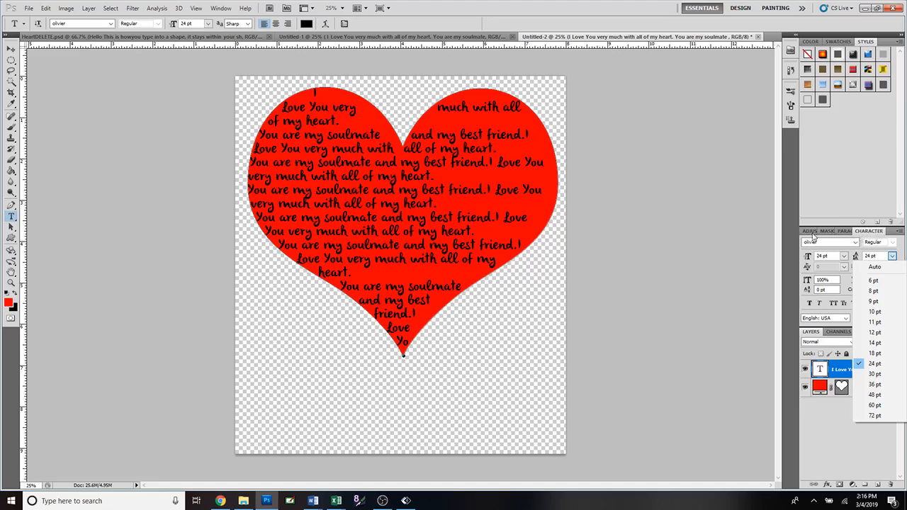
pyautogui.click(877, 234)
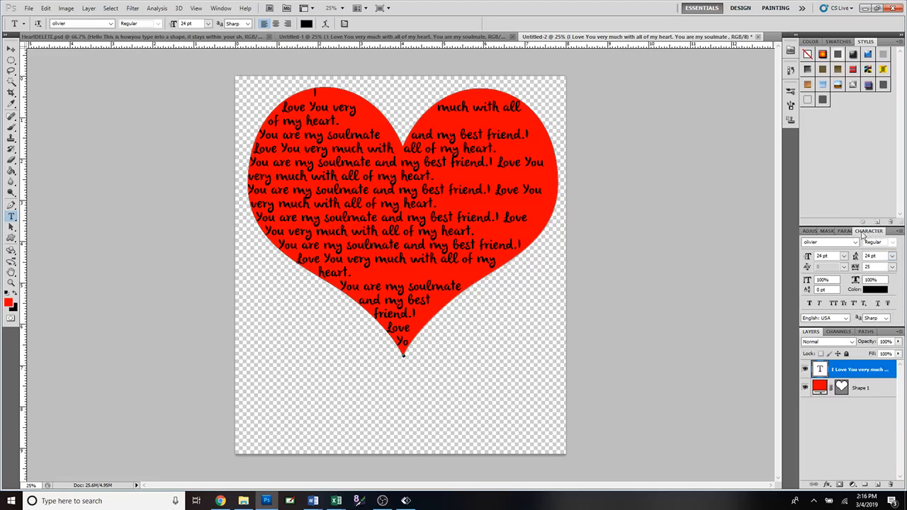
pyautogui.click(200, 8)
pyautogui.moveTo(224, 11)
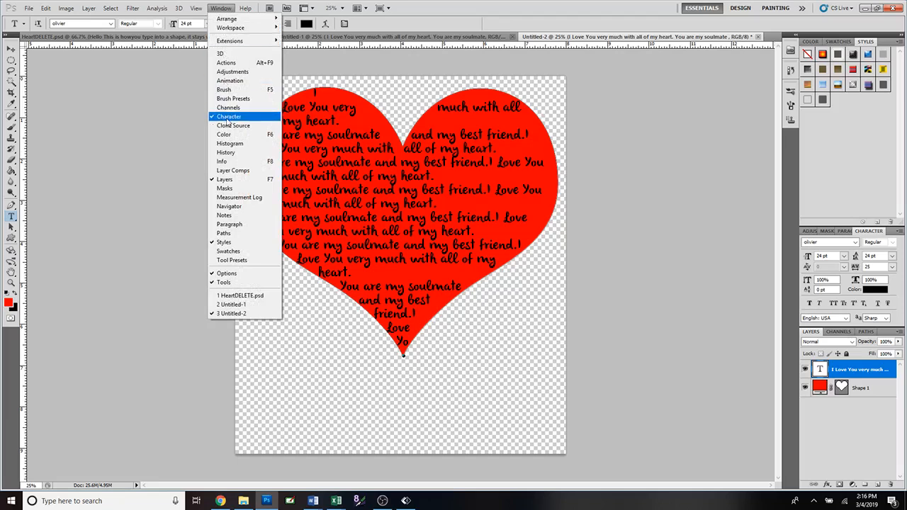
pyautogui.click(228, 11)
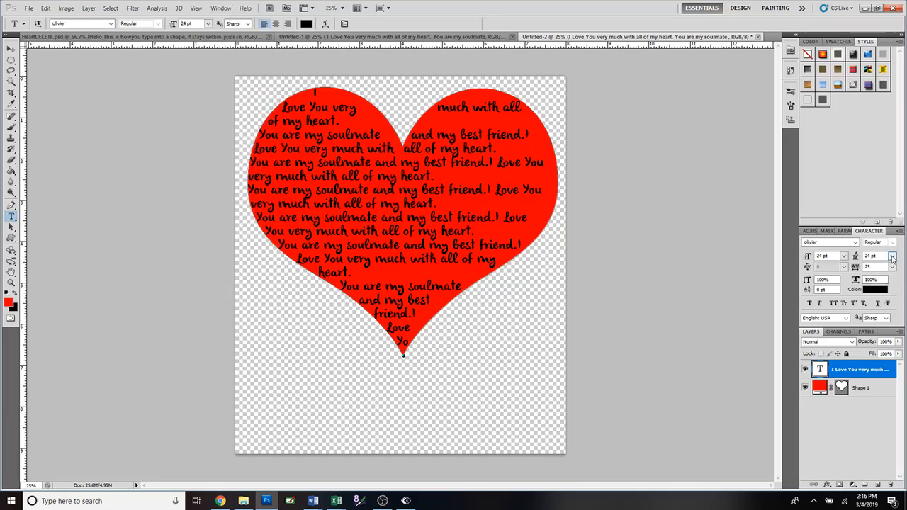
# Try leading values of 12 pt and 60 pt on the heart text and return it to 24 pt
pyautogui.click(892, 255)
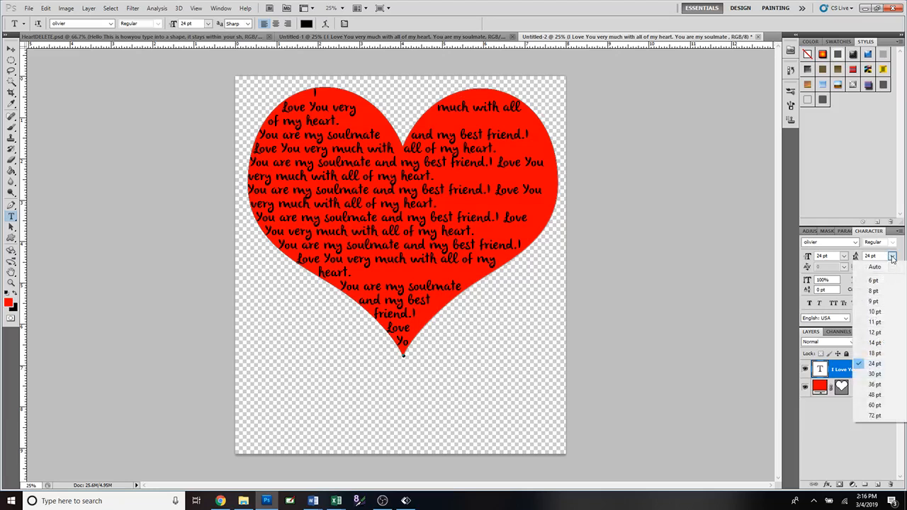
pyautogui.click(883, 333)
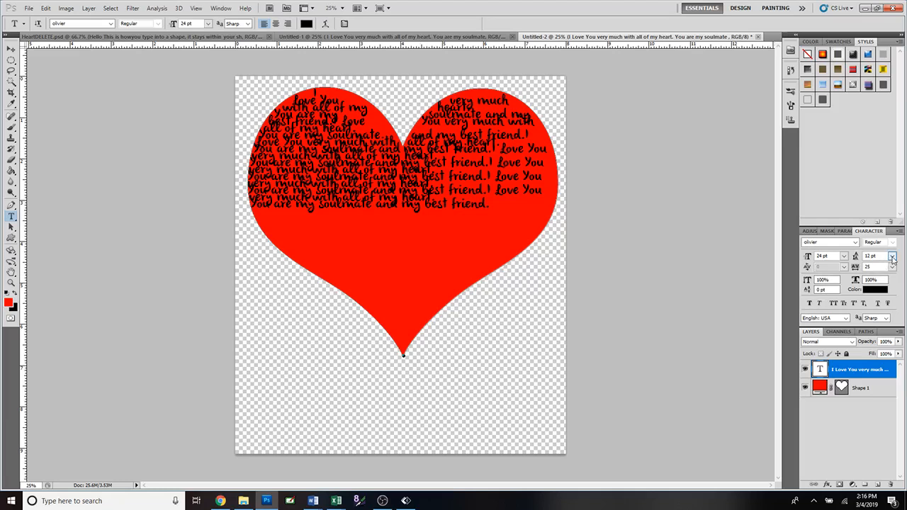
pyautogui.click(891, 257)
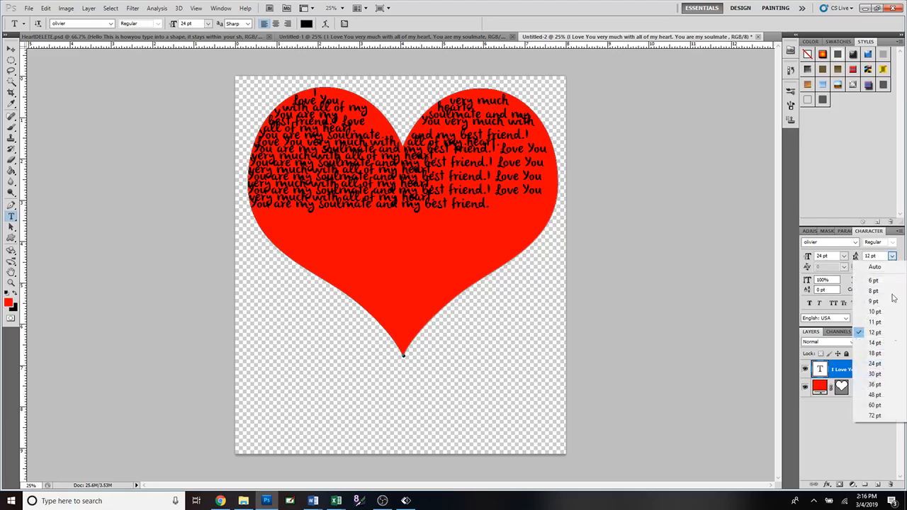
pyautogui.click(884, 404)
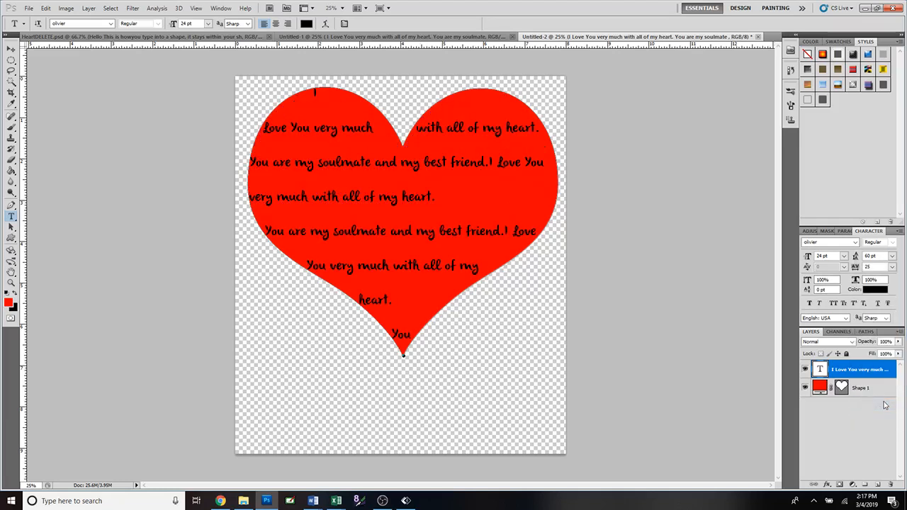
pyautogui.click(892, 258)
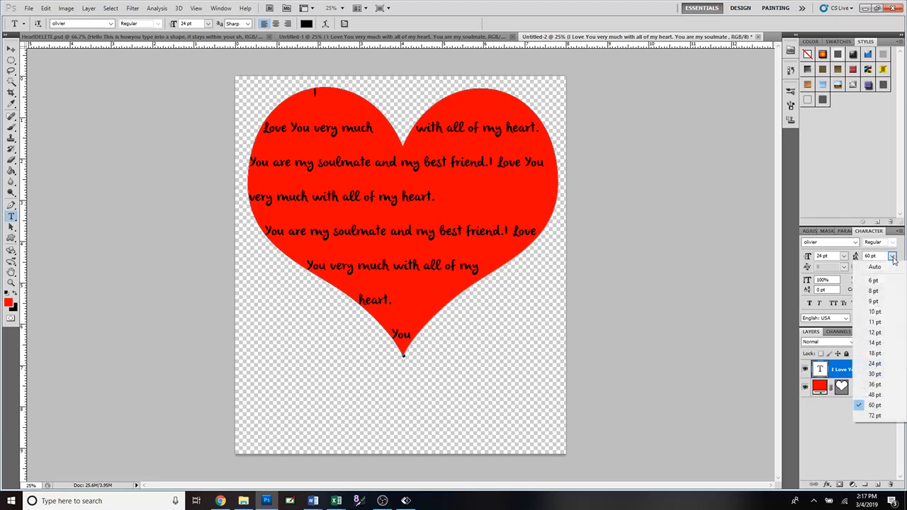
pyautogui.click(888, 363)
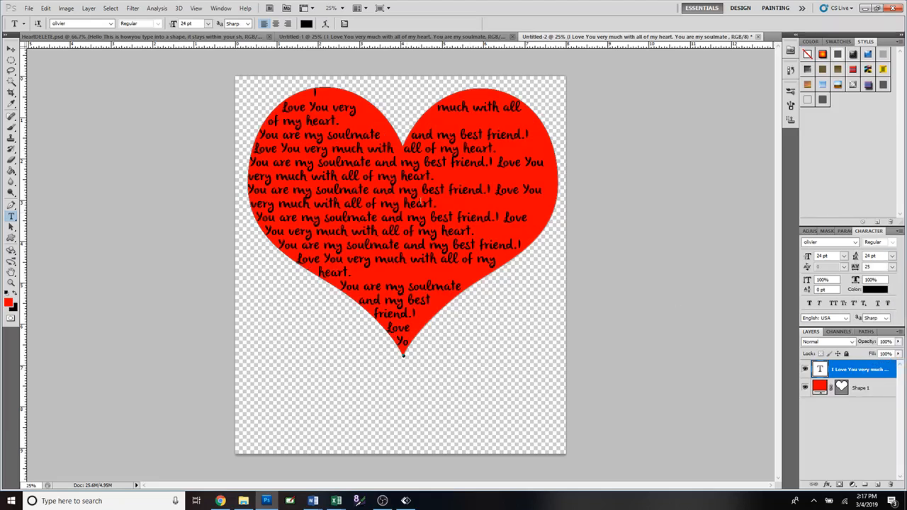
# Set the heart text's leading to 30 pt and remove the line breaks after "heart." in two of the middle rows
pyautogui.click(892, 257)
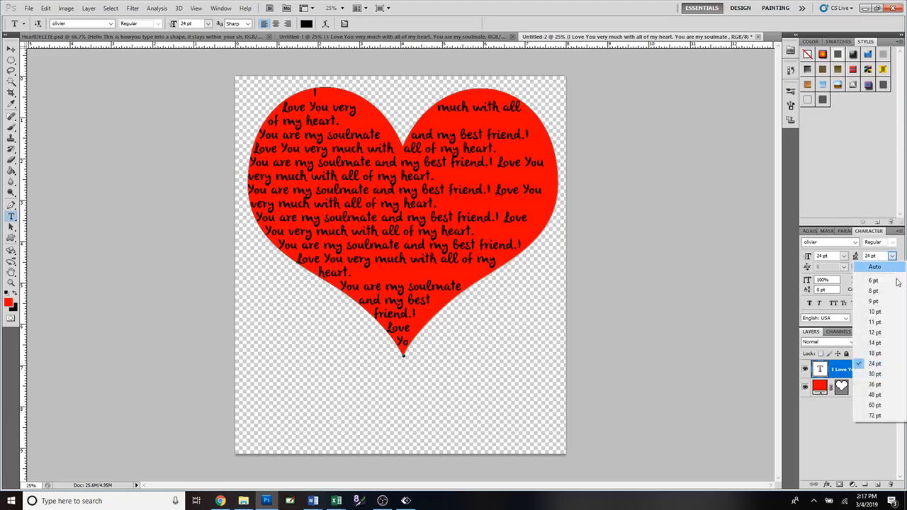
pyautogui.click(885, 379)
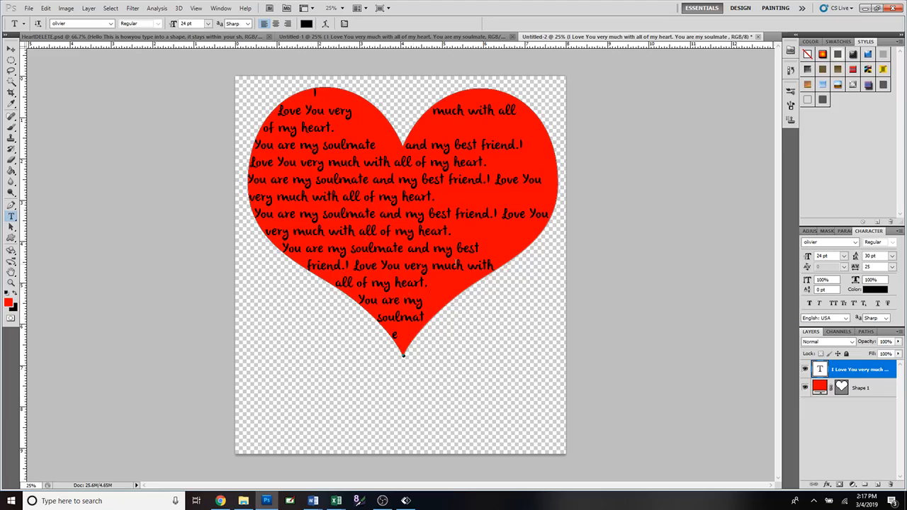
pyautogui.click(452, 198)
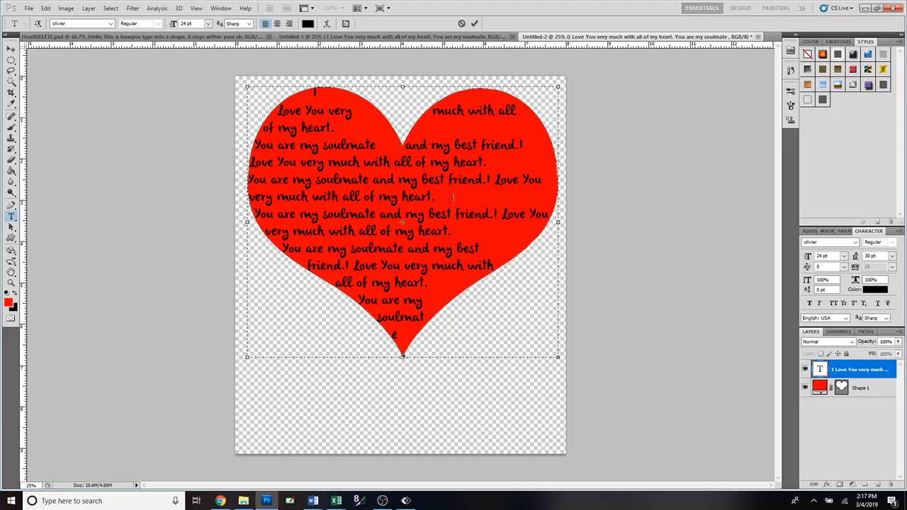
pyautogui.press('Delete')
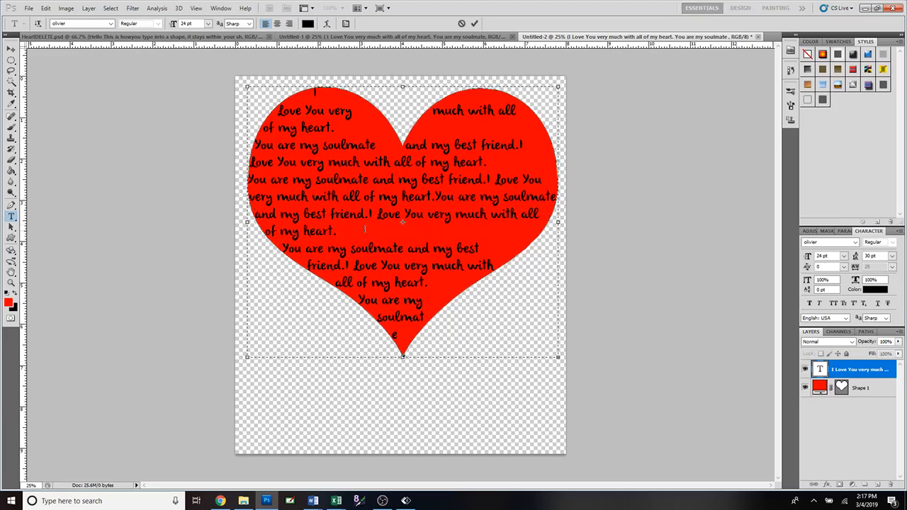
pyautogui.press('Delete')
pyautogui.press('Delete')
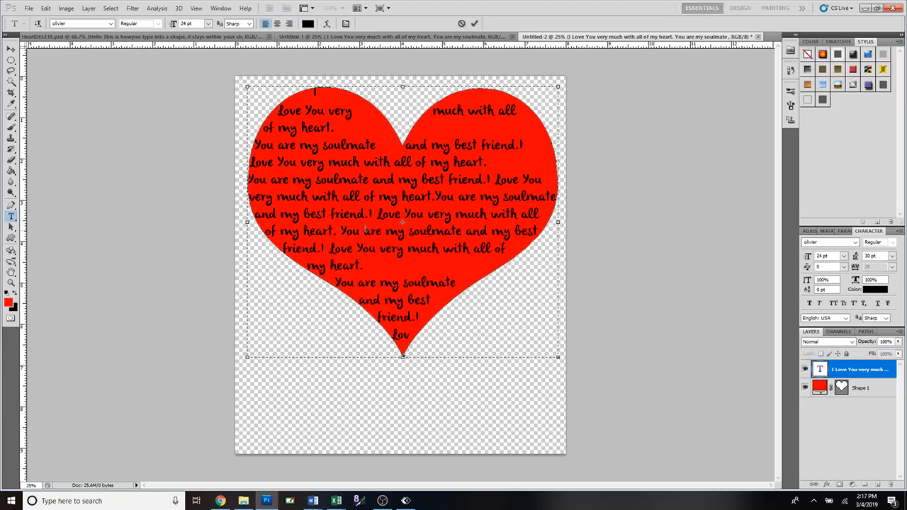
# Select all visible text in the heart, try 6 pt and 18 pt leading, set it to 24 pt, and commit
pyautogui.click(892, 257)
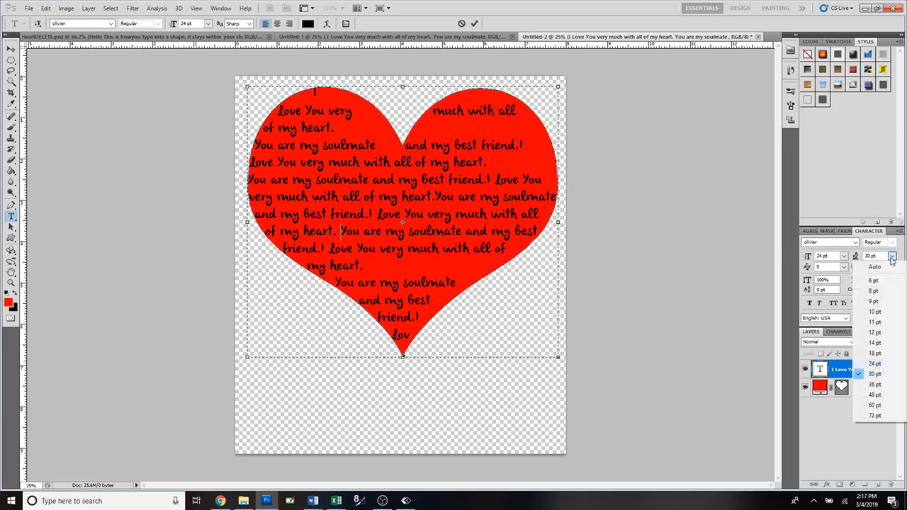
pyautogui.click(873, 280)
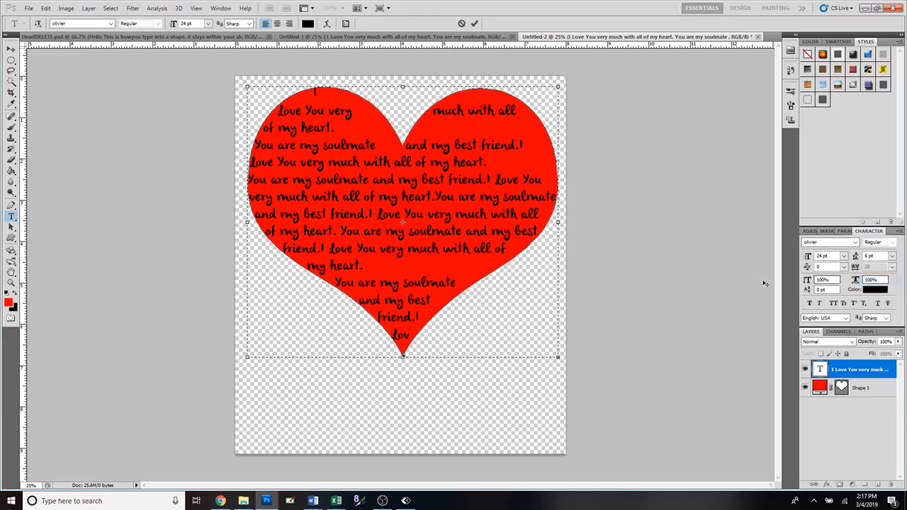
pyautogui.moveTo(312, 90); pyautogui.dragTo(532, 334)
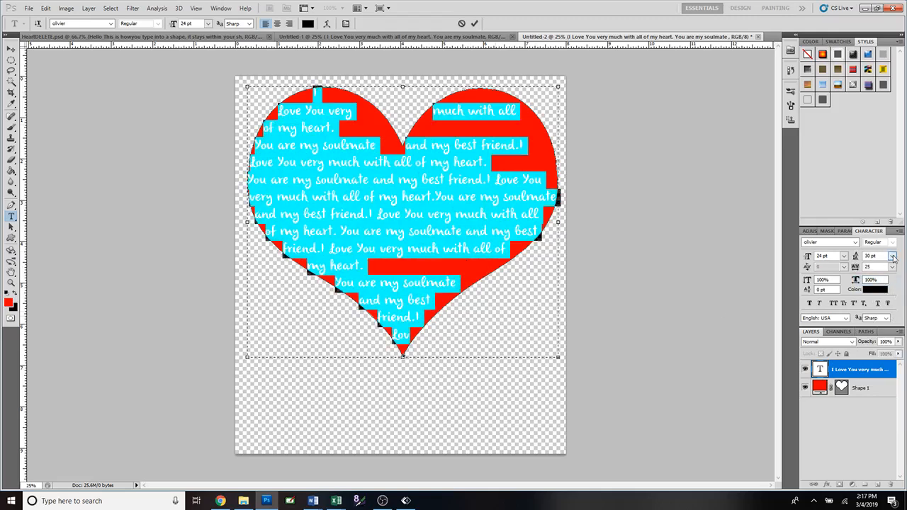
pyautogui.click(892, 256)
pyautogui.click(879, 280)
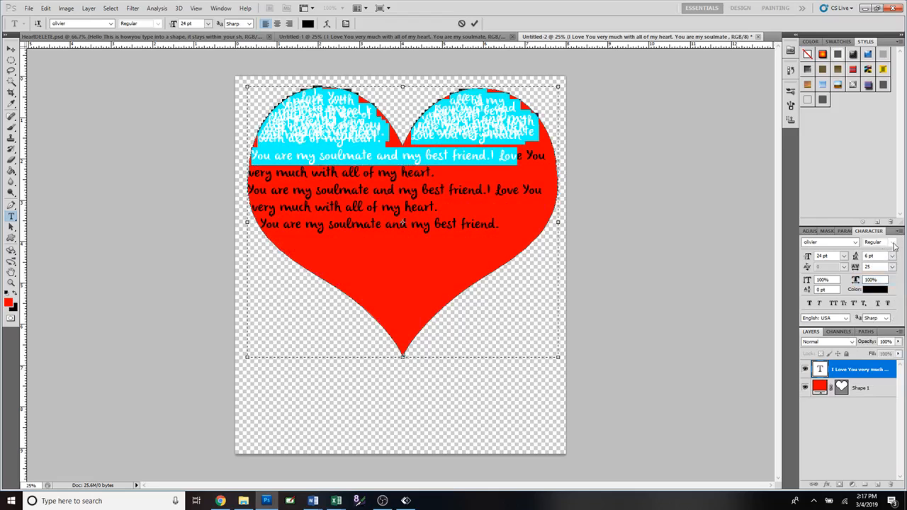
pyautogui.click(891, 256)
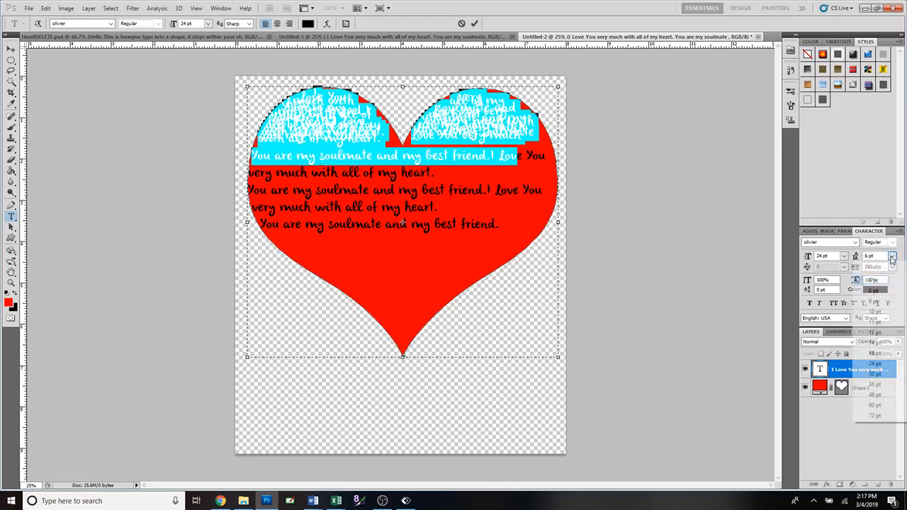
pyautogui.click(884, 353)
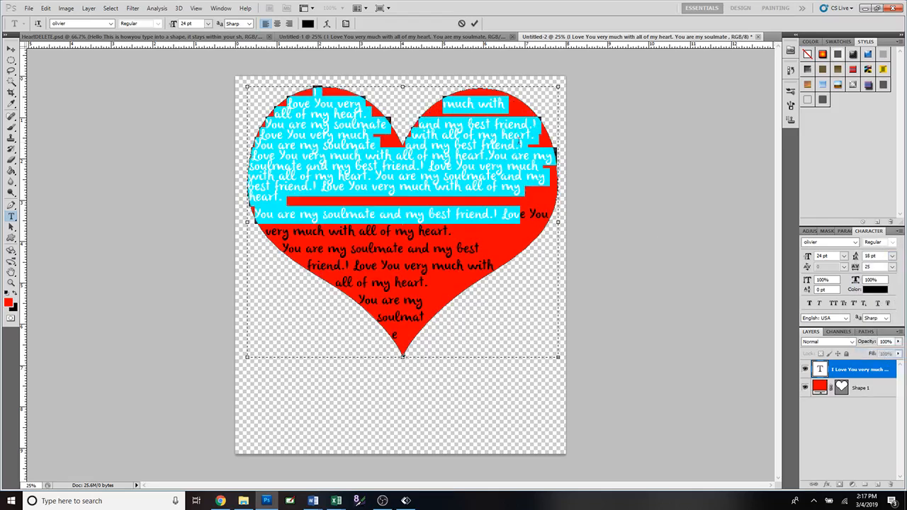
pyautogui.click(891, 256)
pyautogui.click(881, 364)
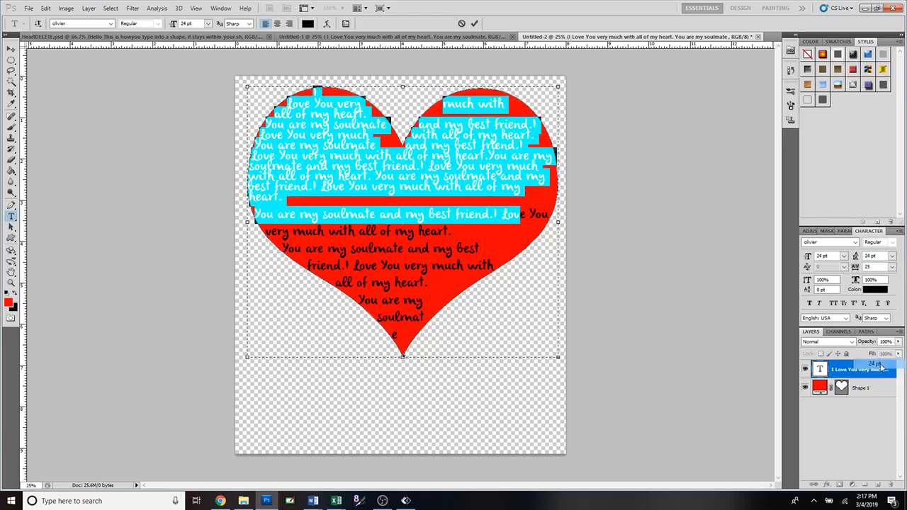
pyautogui.click(475, 25)
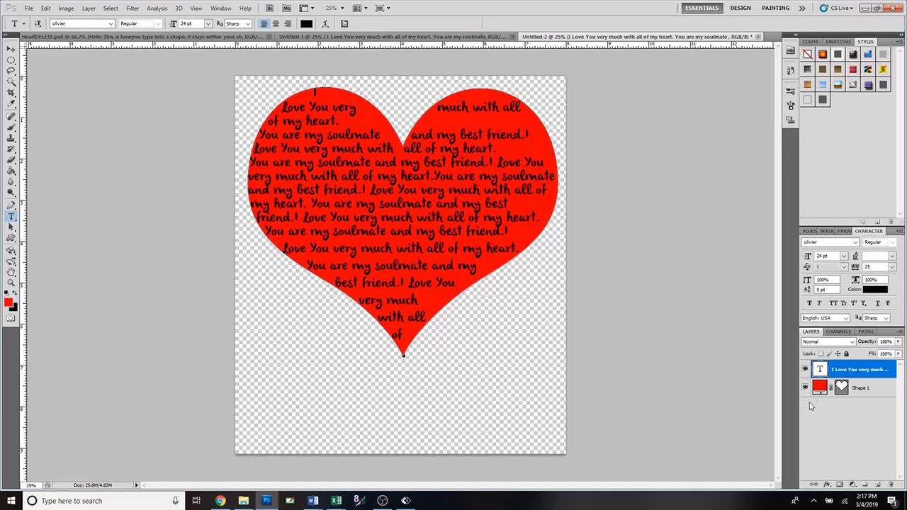
# Hide the red heart shape layer and rasterize the love message text layer
pyautogui.click(806, 387)
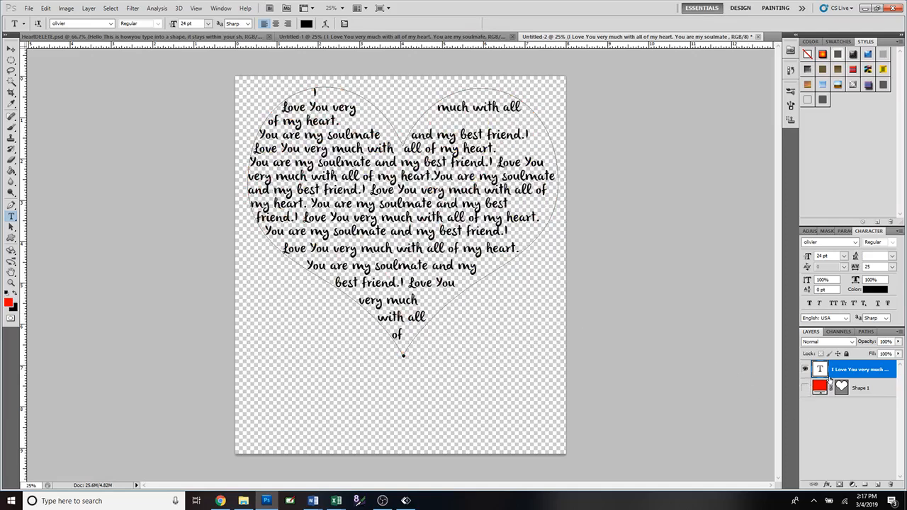
pyautogui.rightClick(830, 380)
pyautogui.click(822, 201)
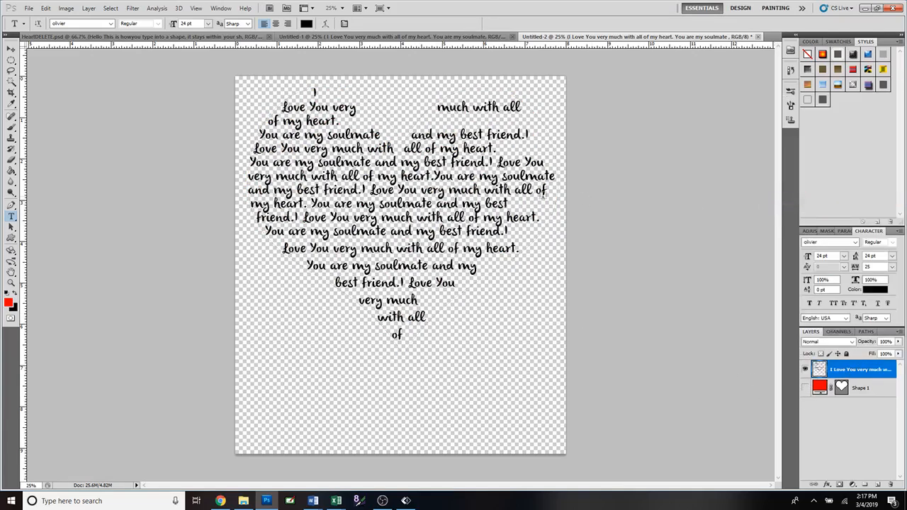